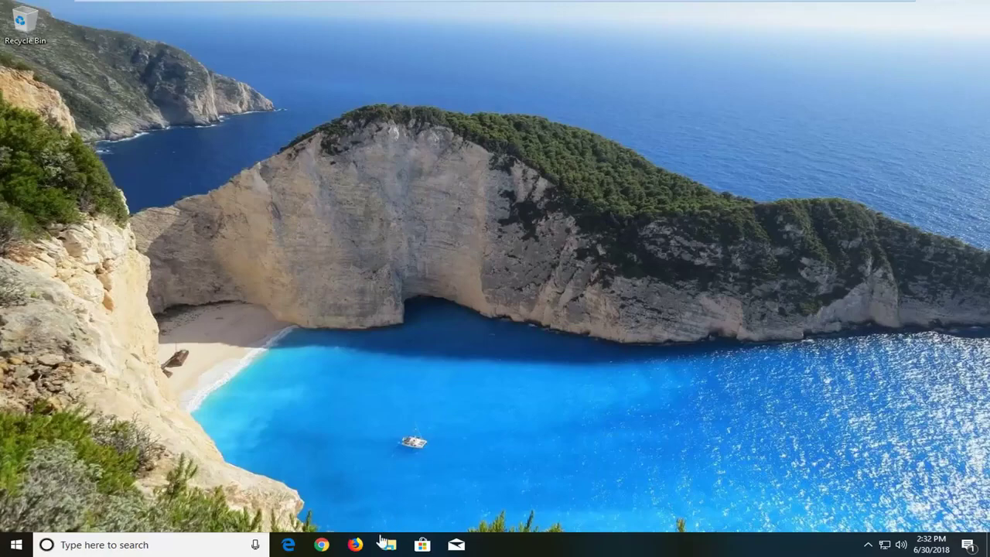
- Check the options in the Desktop folder's context menu in File Explorer and close the window
click(388, 546)
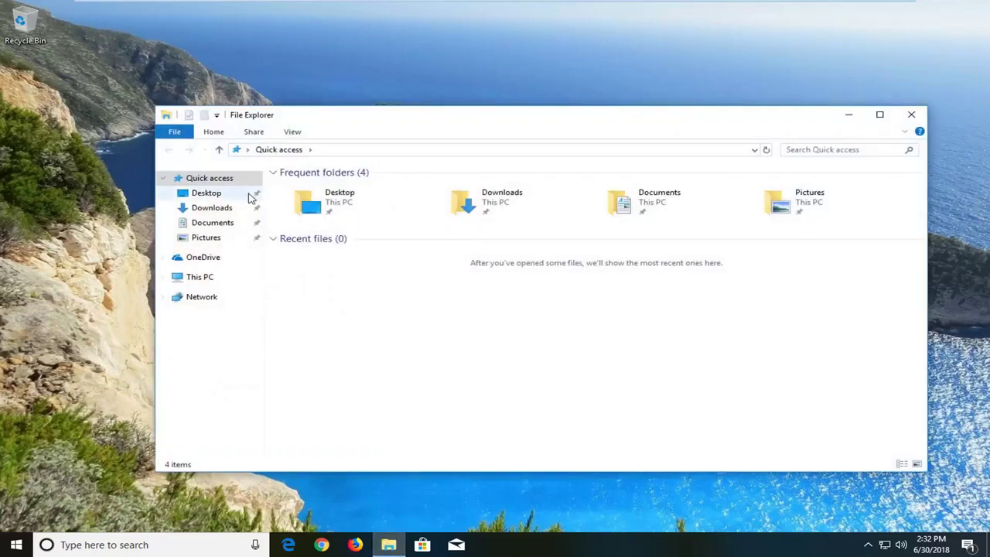
right_click(330, 205)
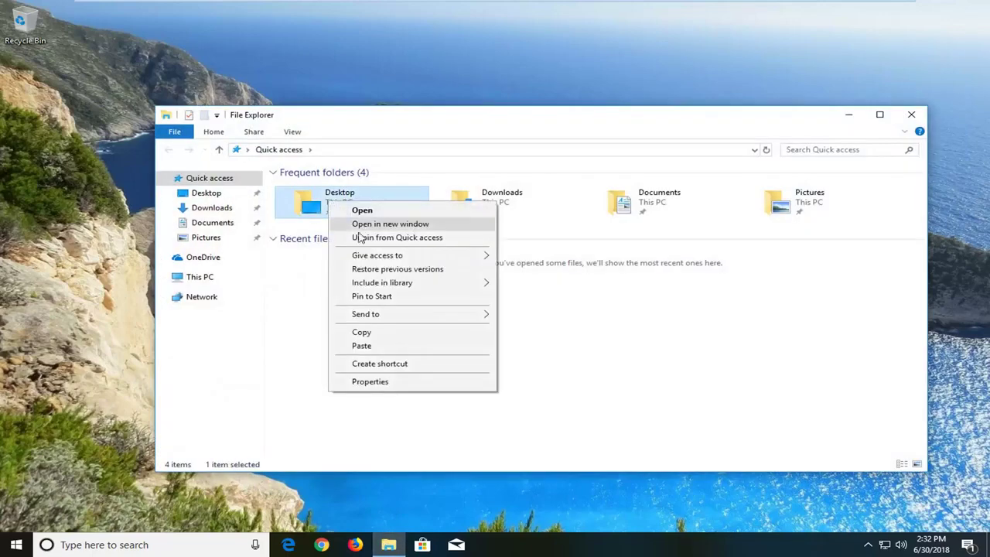
click(782, 376)
click(801, 362)
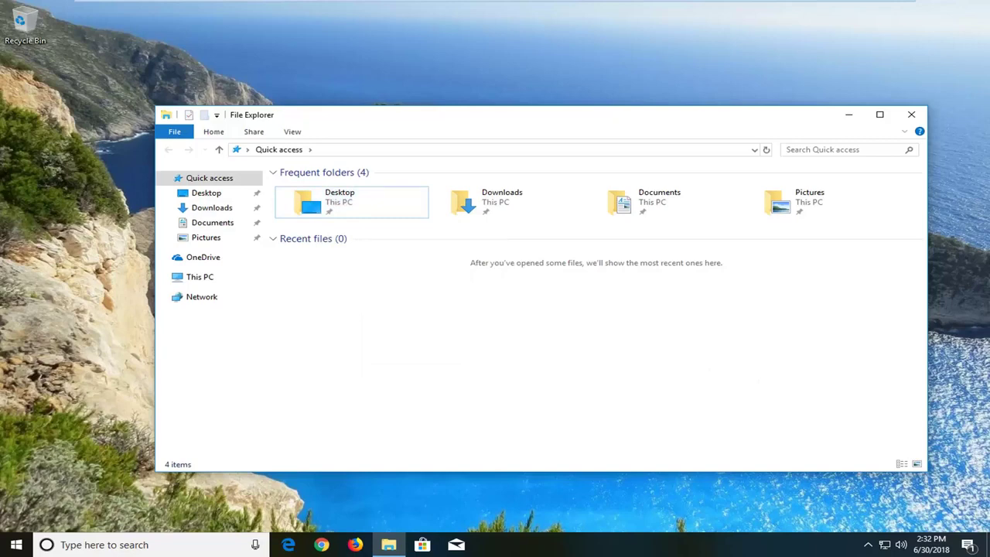
click(911, 114)
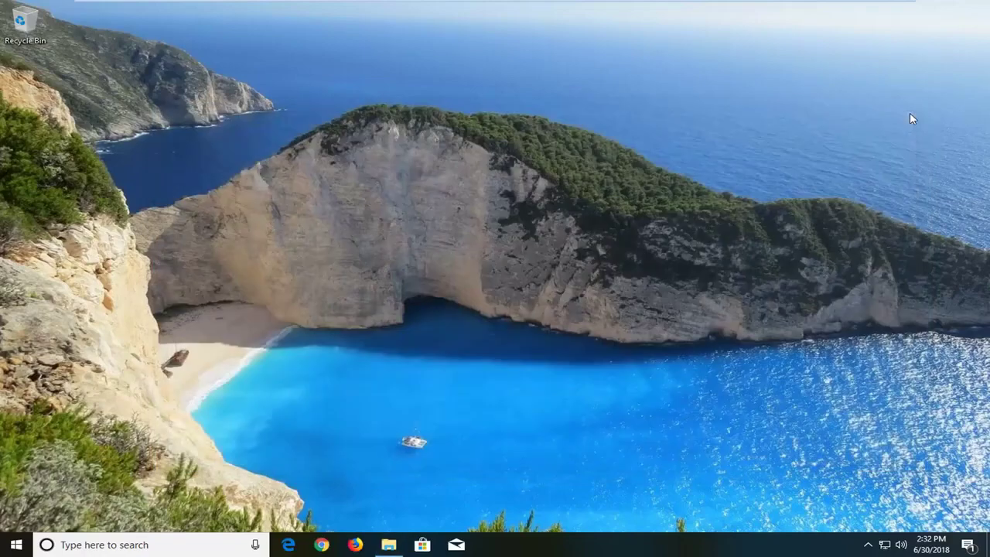
- Search for regedit and run it as administrator
click(12, 541)
text(regedit)
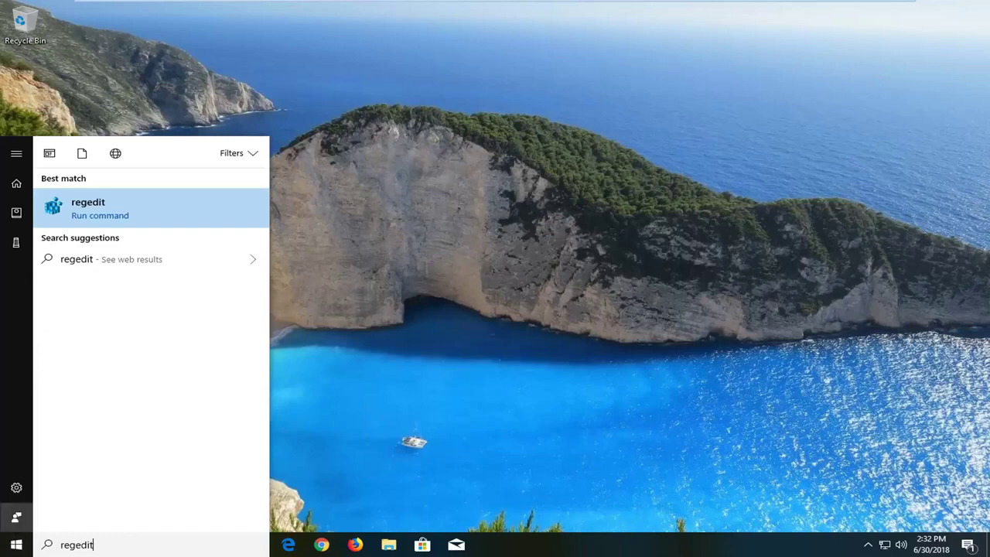
right_click(101, 205)
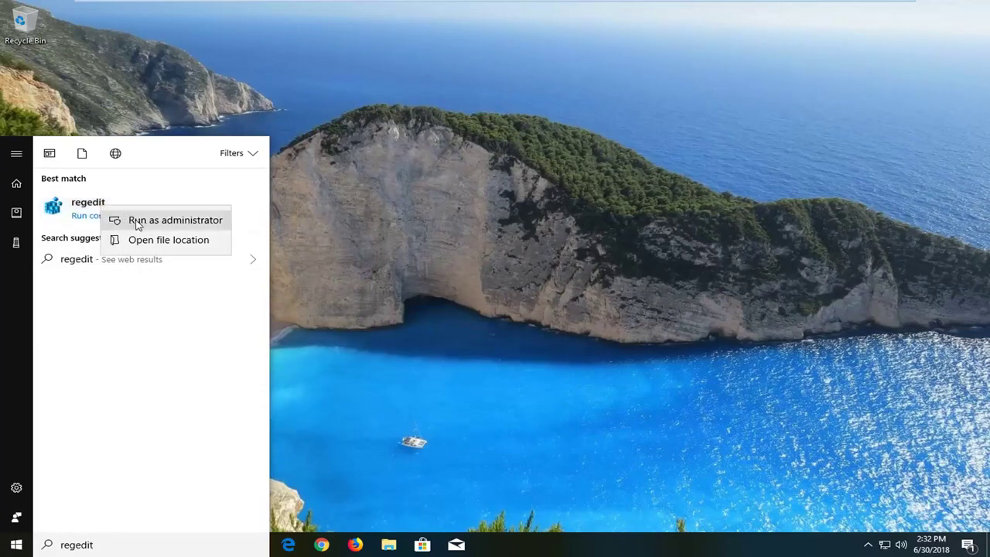
click(145, 221)
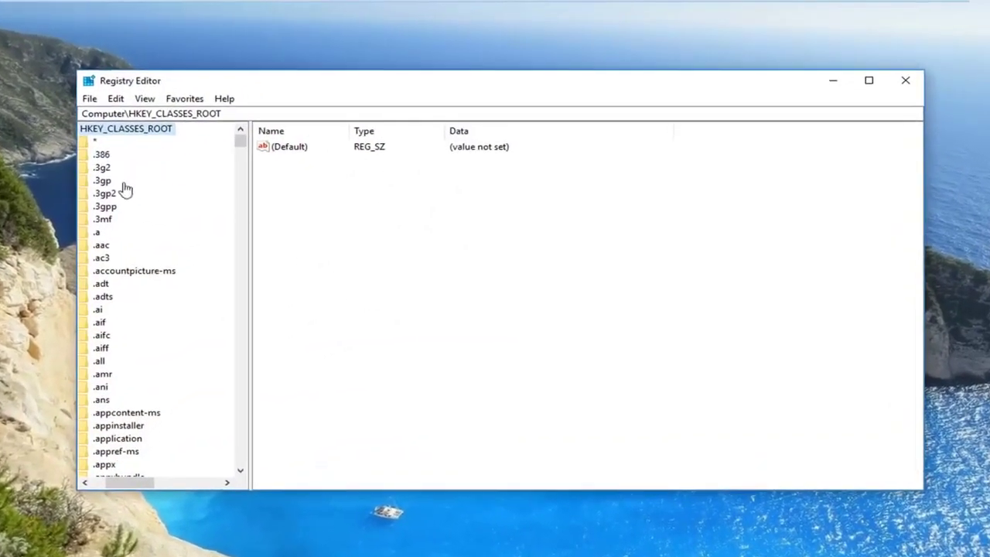
- Collapse HKEY_CLASSES_ROOT and export that branch to the Desktop as a registration file named Backup
drag(121, 487, 91, 485)
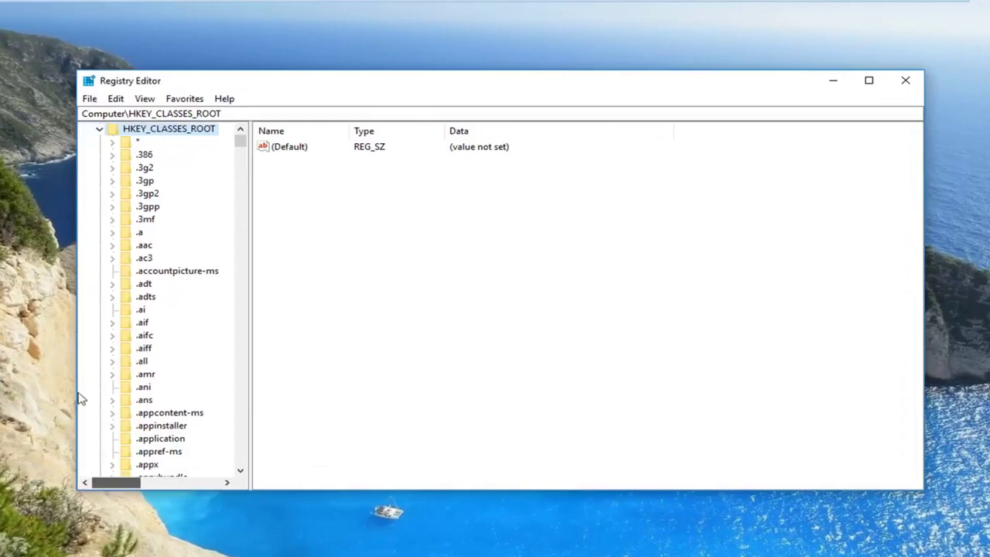
click(98, 129)
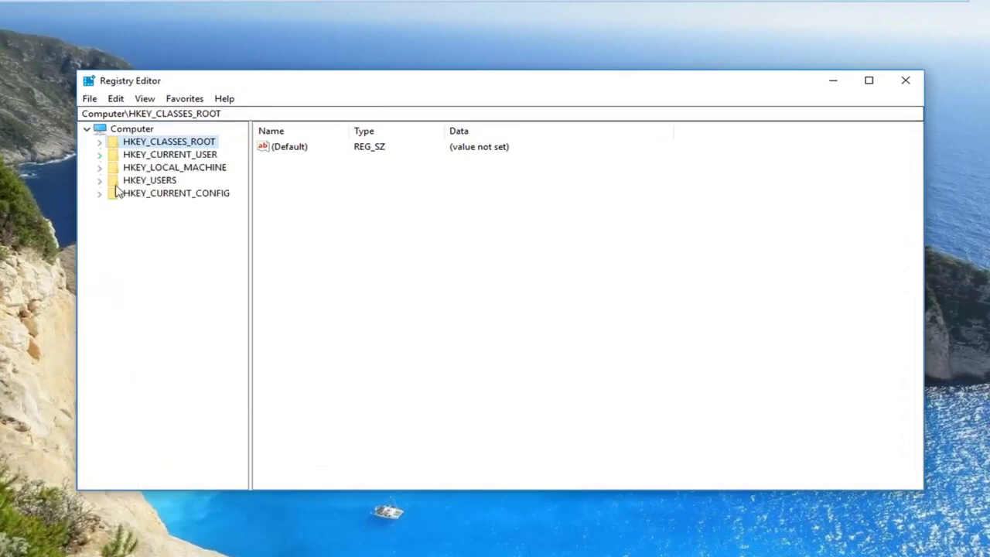
click(90, 99)
click(108, 131)
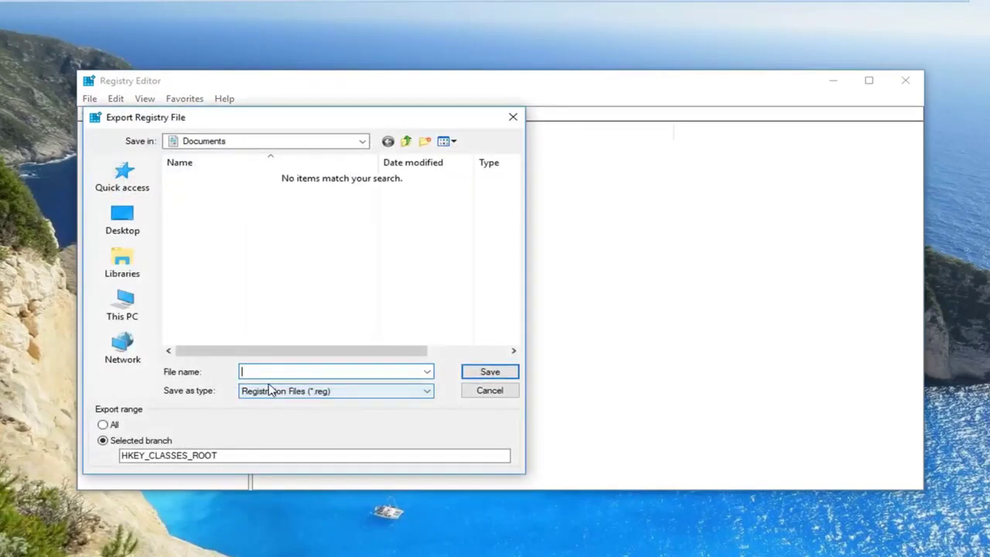
text(Backup)
click(120, 220)
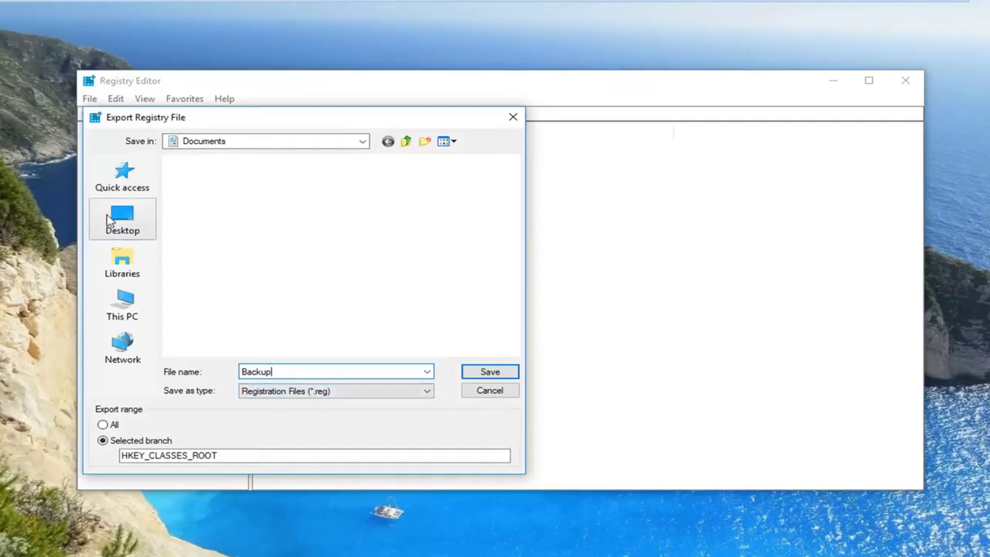
click(489, 372)
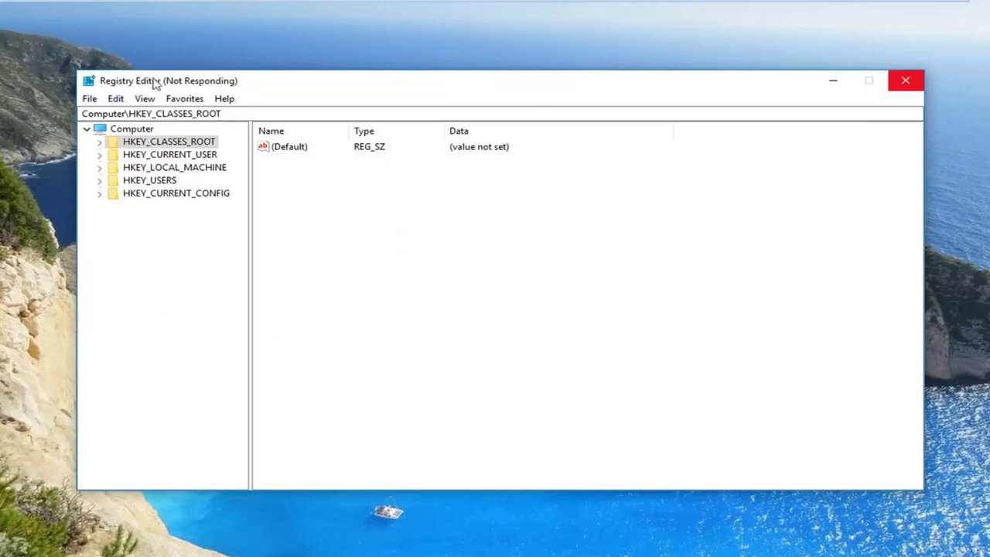
mouse_move(157, 85)
mouse_down()
mouse_move(184, 84)
mouse_move(162, 87)
mouse_up()
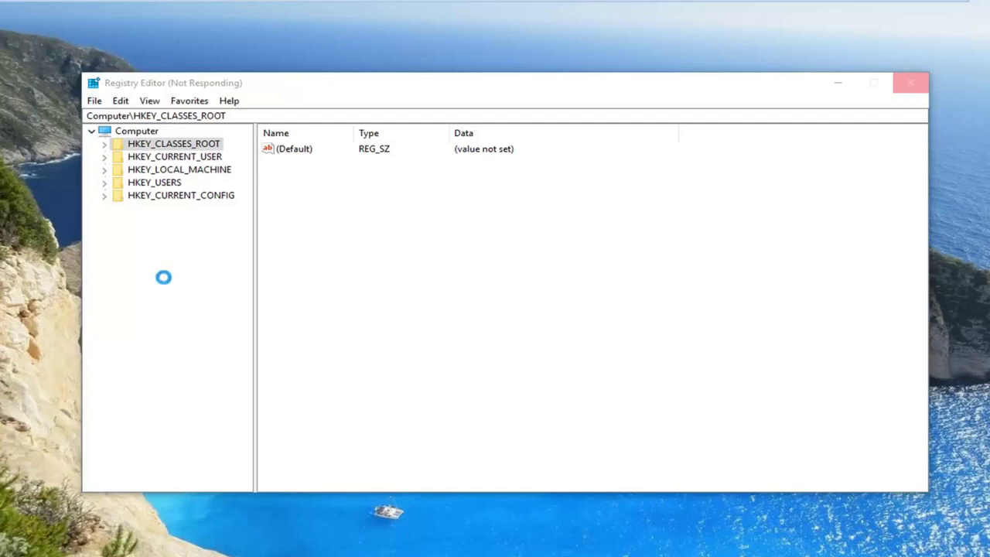
- Show how to import the Backup registration file from the Desktop, cancelling without importing it
click(121, 100)
mouse_move(91, 105)
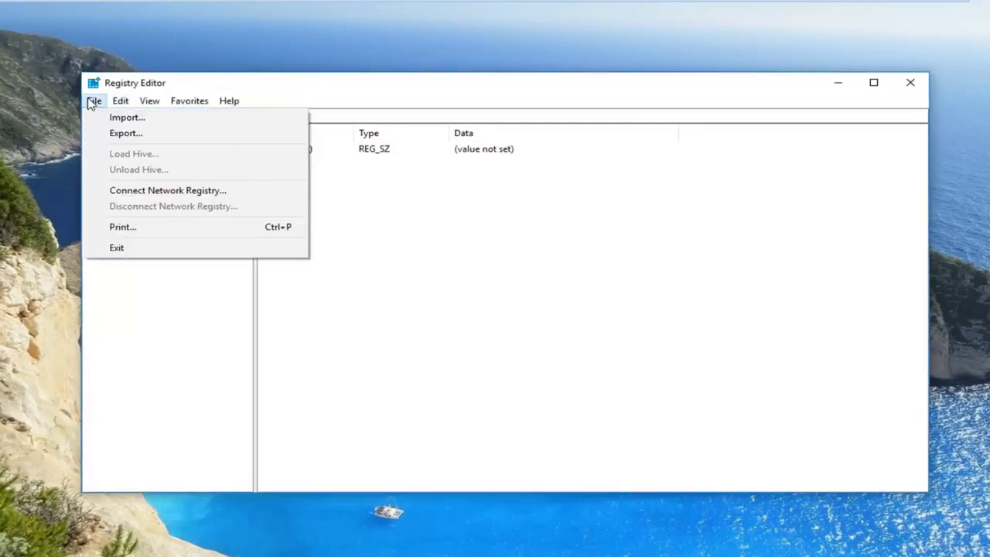
click(93, 101)
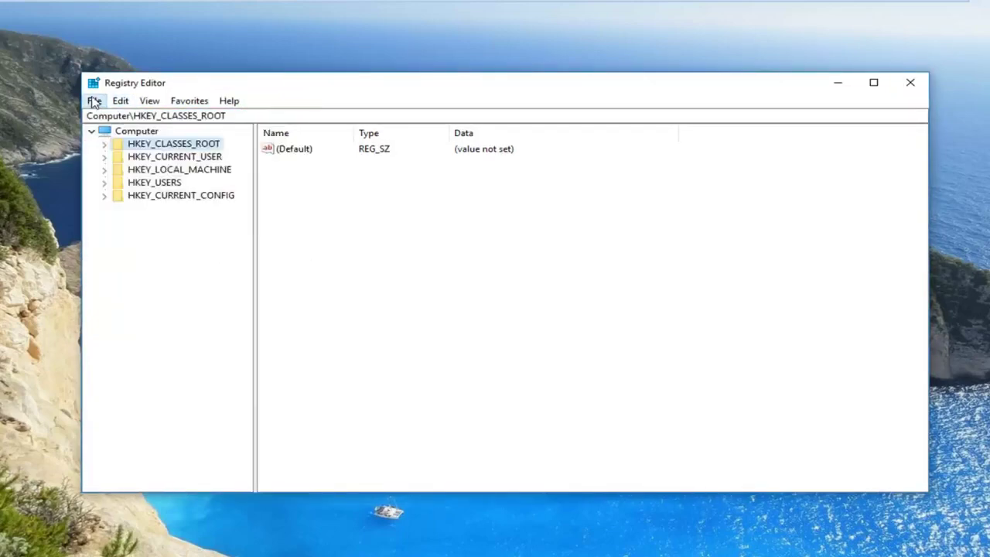
click(94, 102)
click(103, 116)
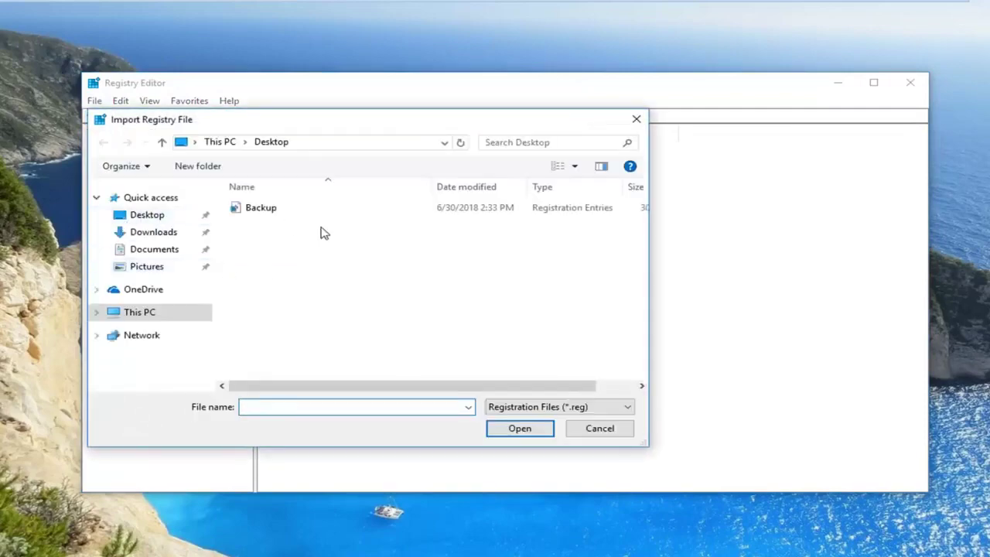
click(267, 207)
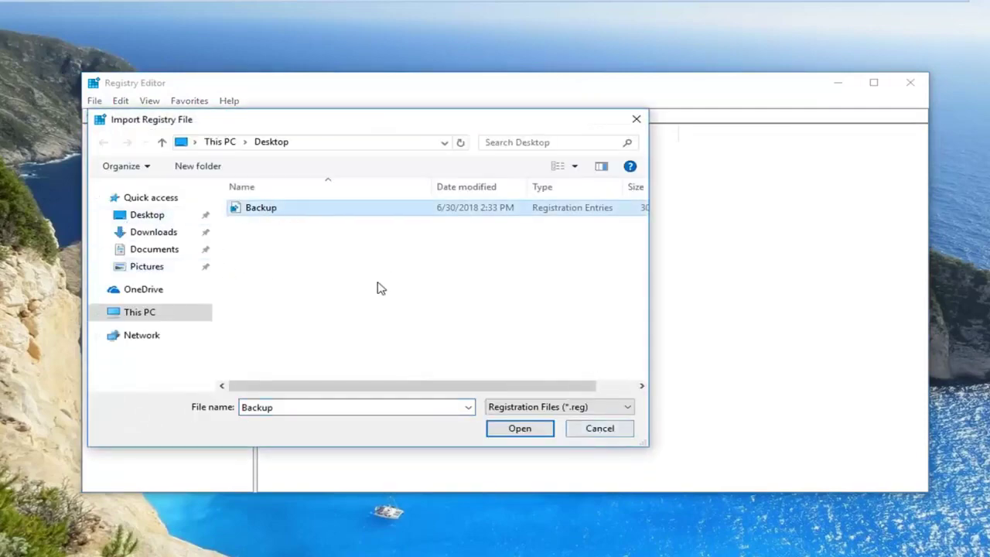
click(598, 427)
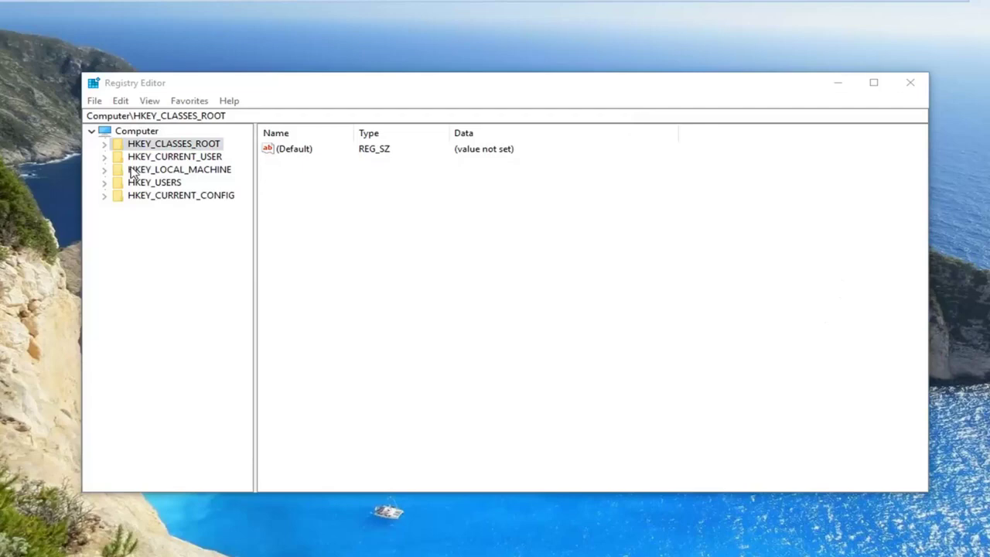
- Expand the key tree down to HKEY_CLASSES_ROOT\*\shellex and widen the tree pane
click(118, 147)
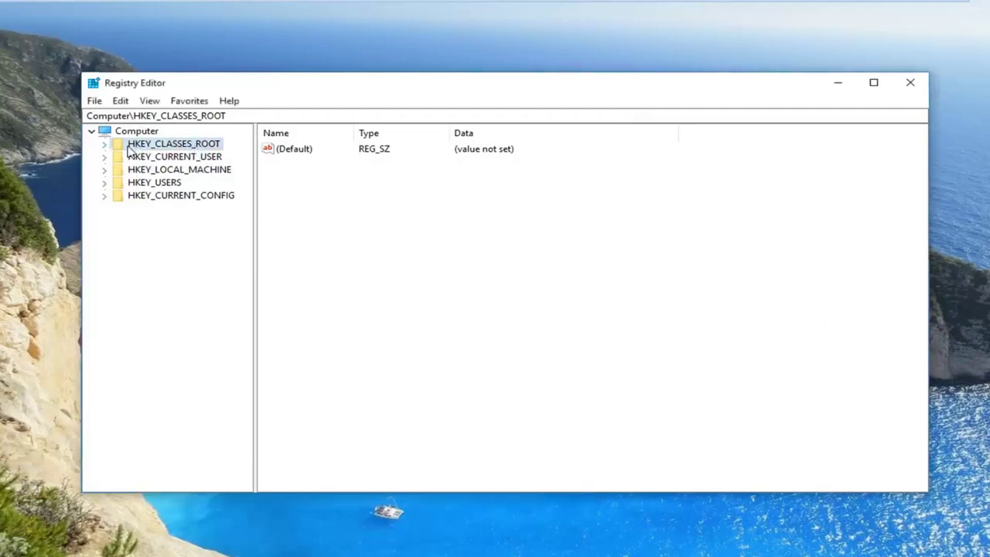
click(105, 146)
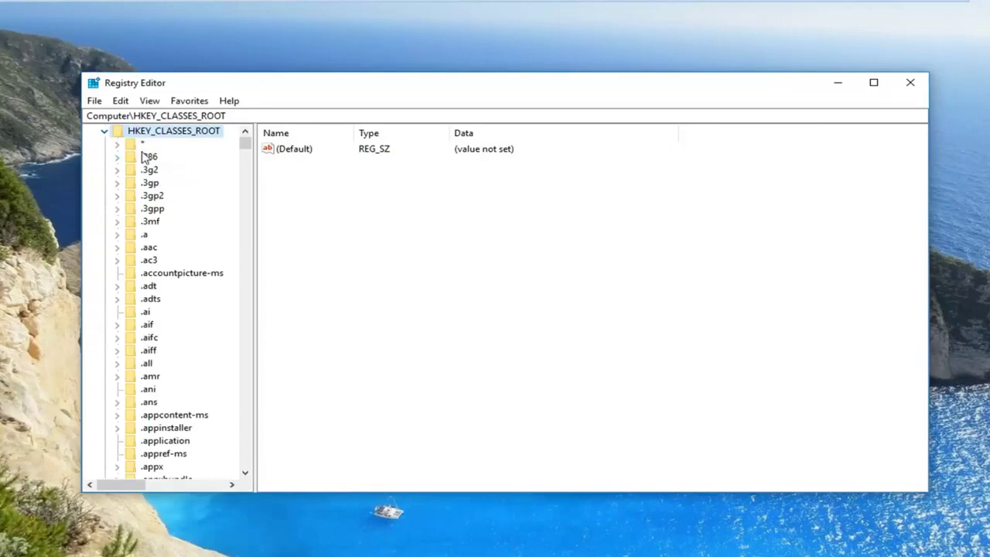
click(141, 147)
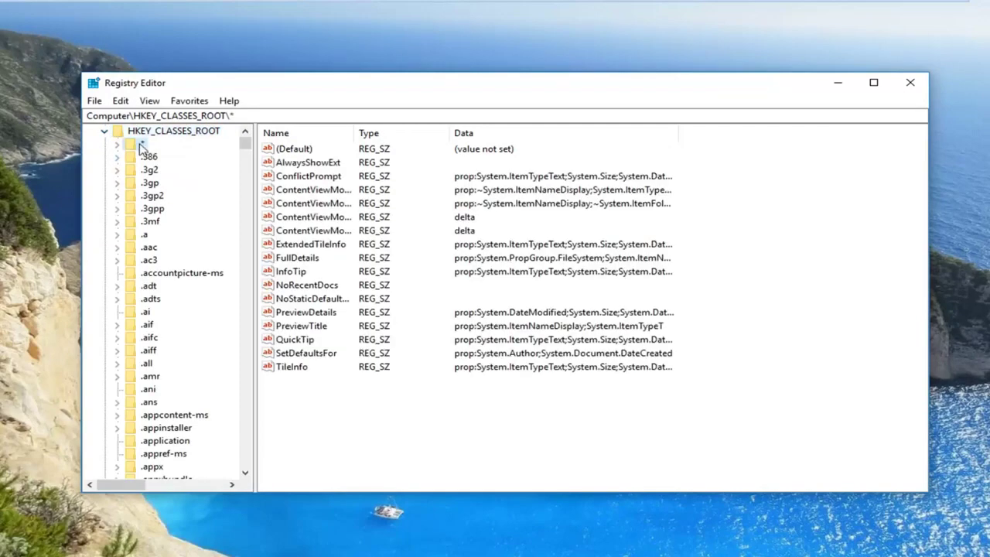
scroll(141, 153, up, 1)
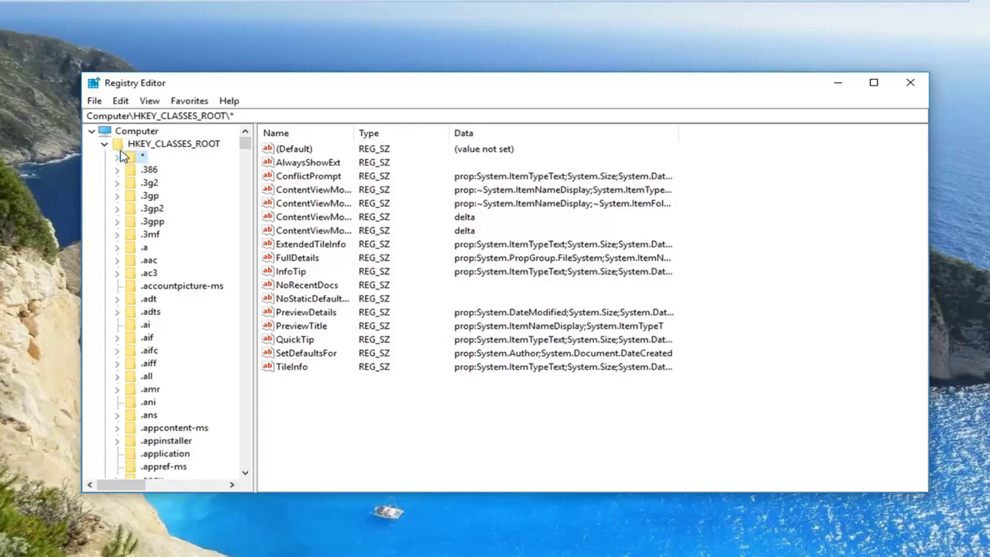
click(118, 157)
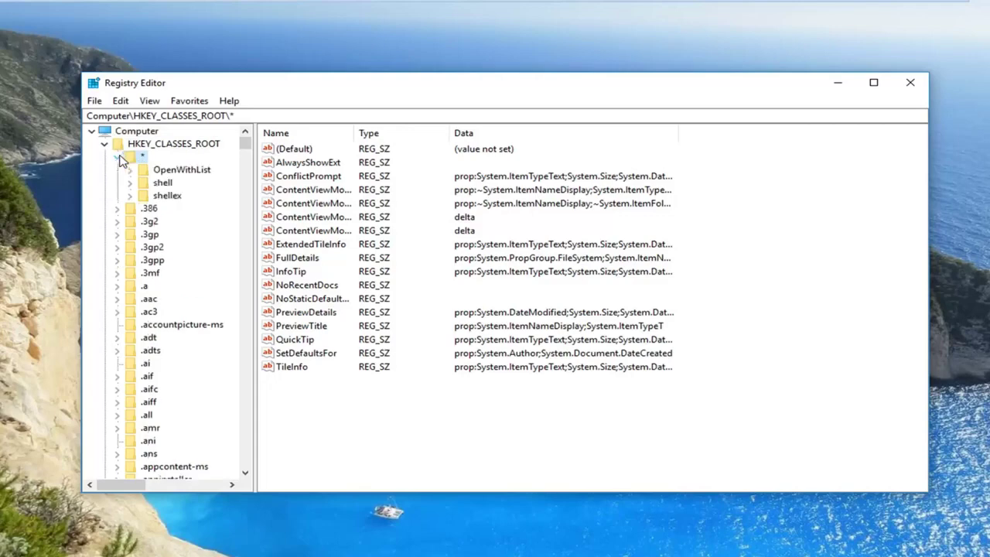
click(129, 195)
drag(254, 223, 303, 224)
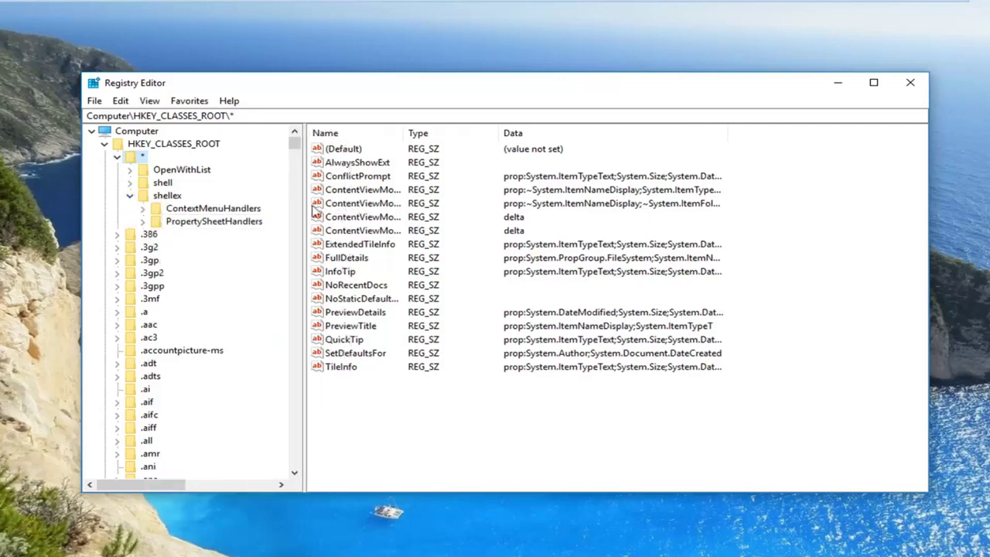
- Create a new key named "Open With" under ContextMenuHandlers
click(183, 210)
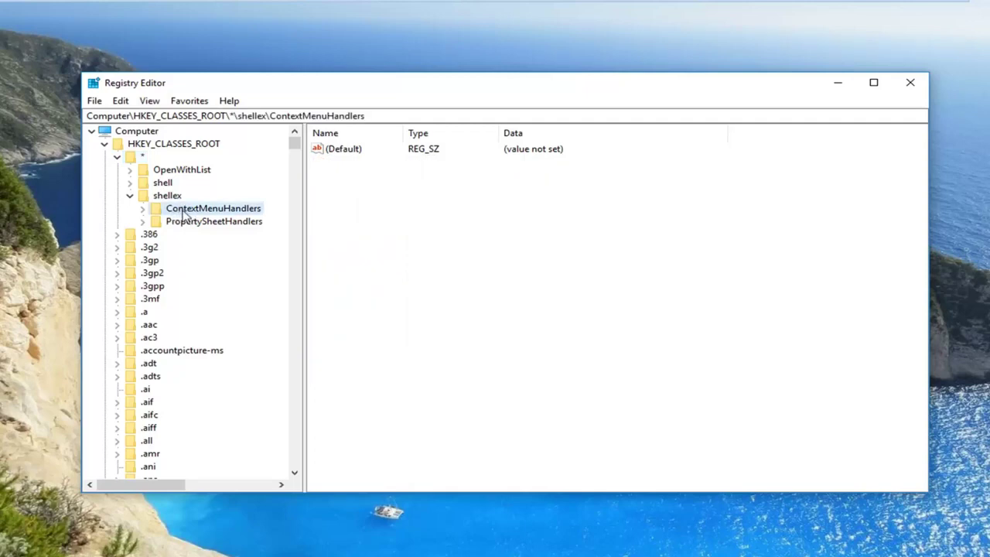
right_click(185, 211)
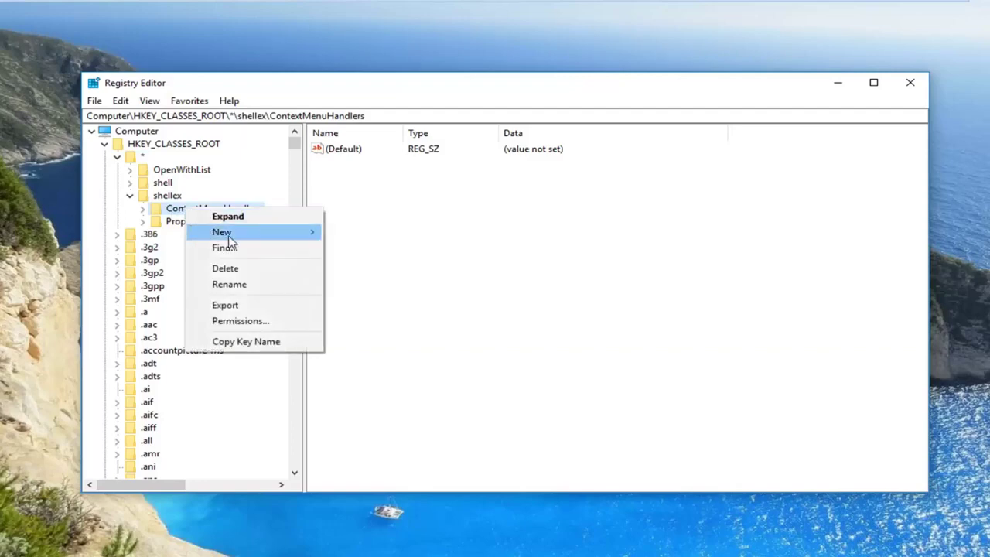
mouse_move(224, 236)
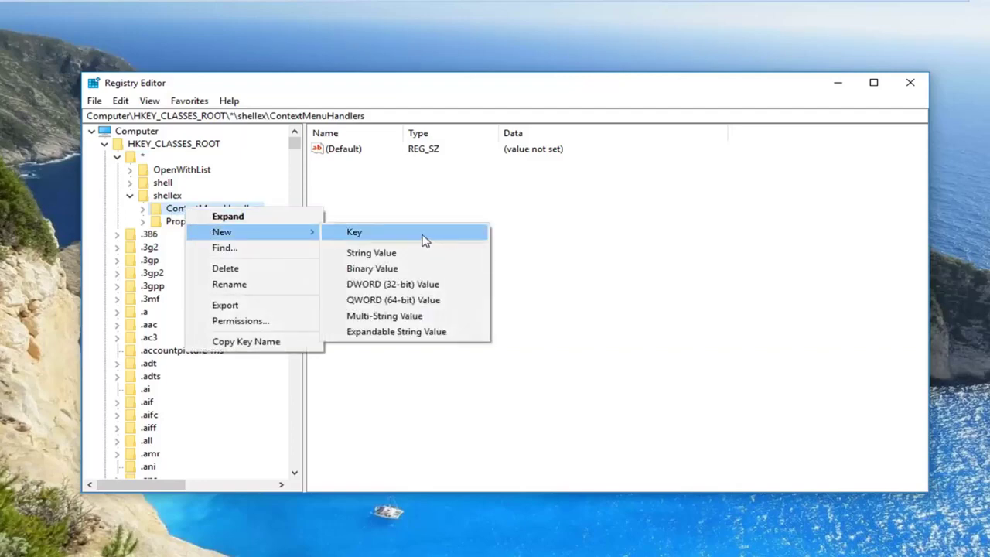
click(424, 239)
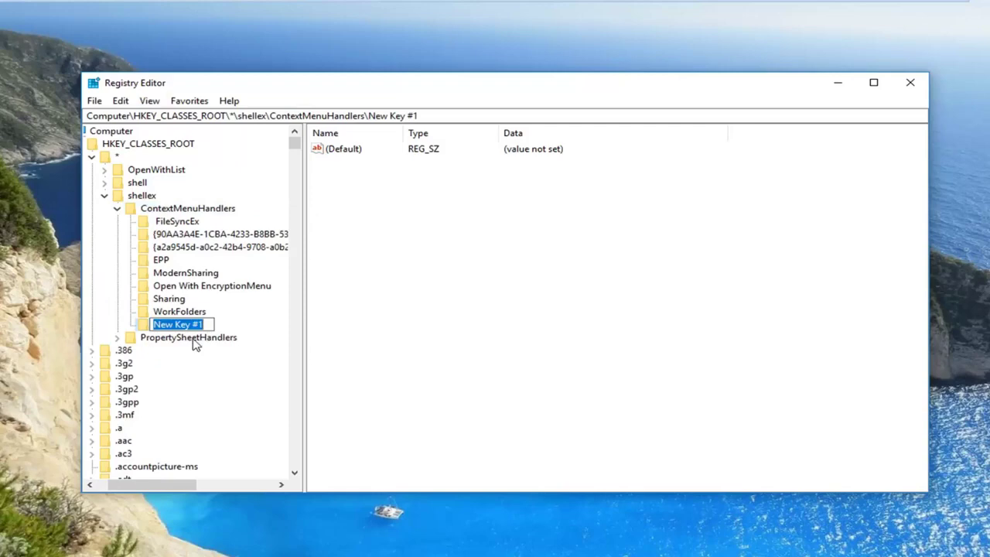
text(Ope)
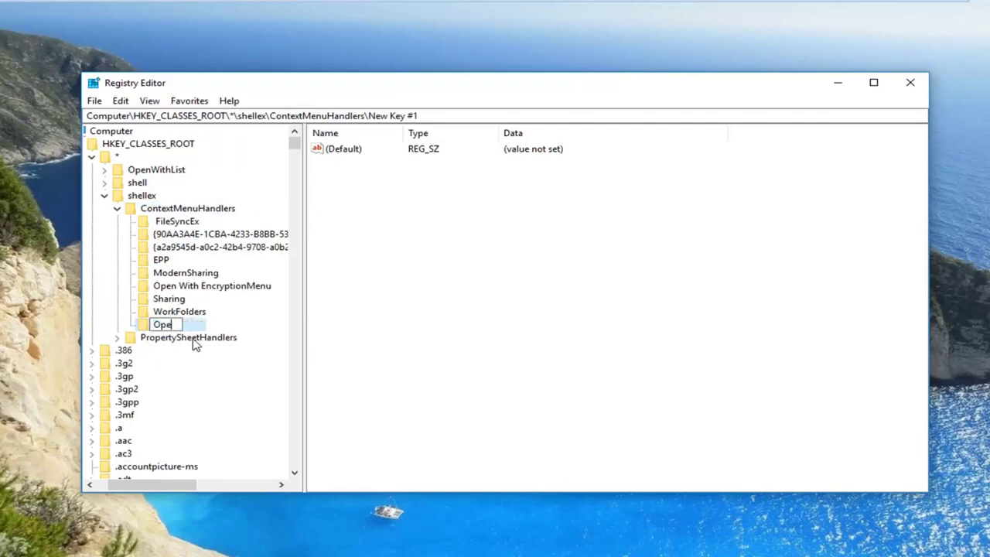
text(n With)
key(Return)
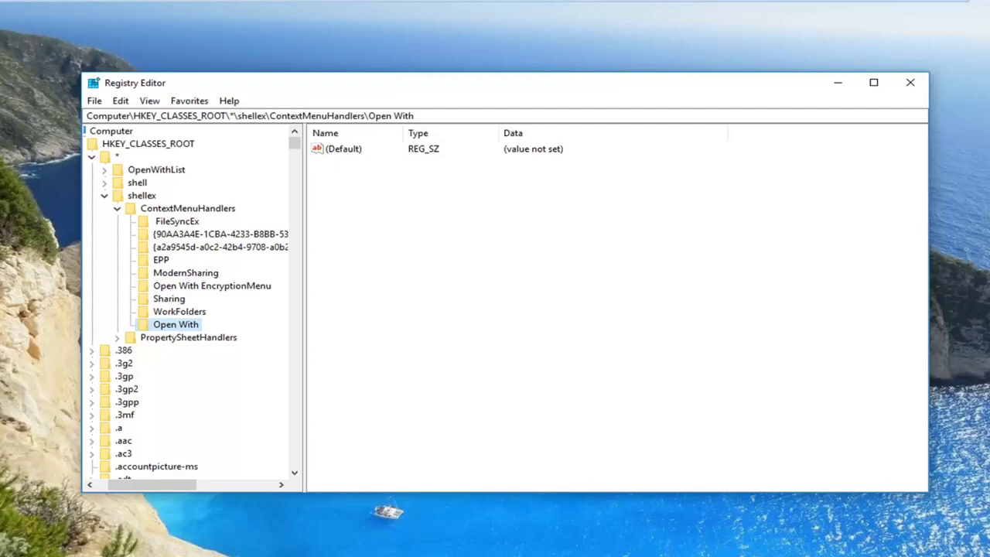
- Set the Open With key's (Default) value data to {09799AFB-AD67-11d1-ABCD-00C04FC30936} and close Registry Editor
double_click(343, 151)
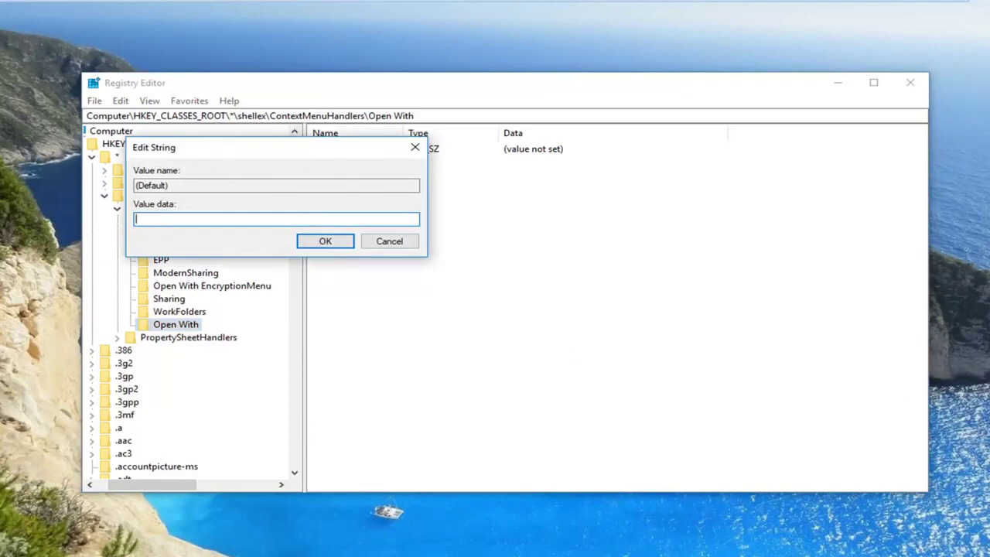
text({09799AFB-AD67-11d1-ABCD-00C04FC30936})
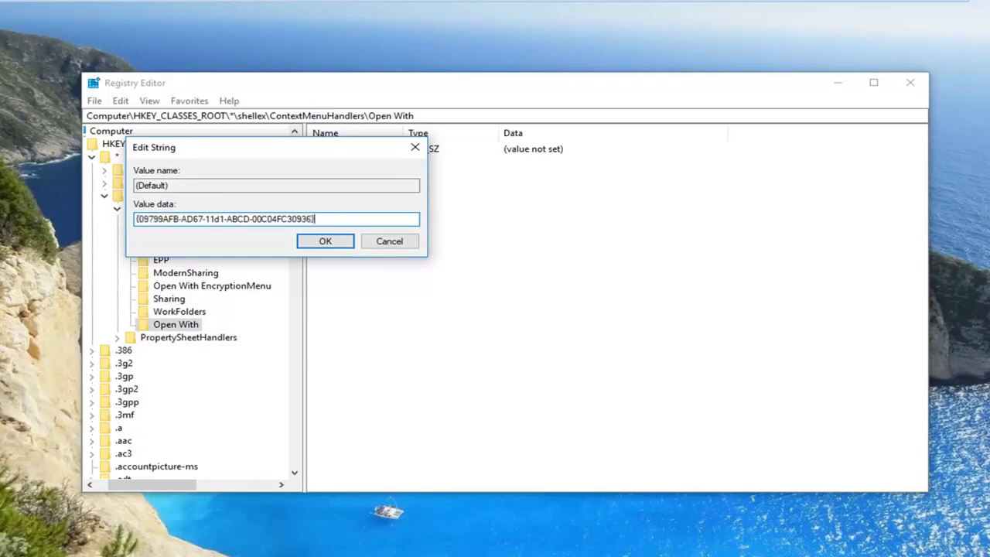
click(323, 241)
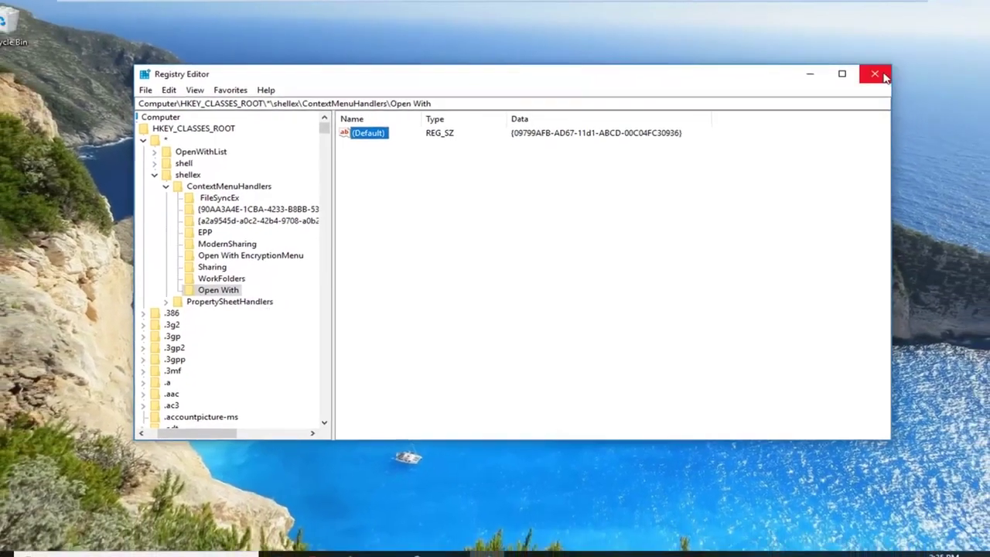
click(910, 82)
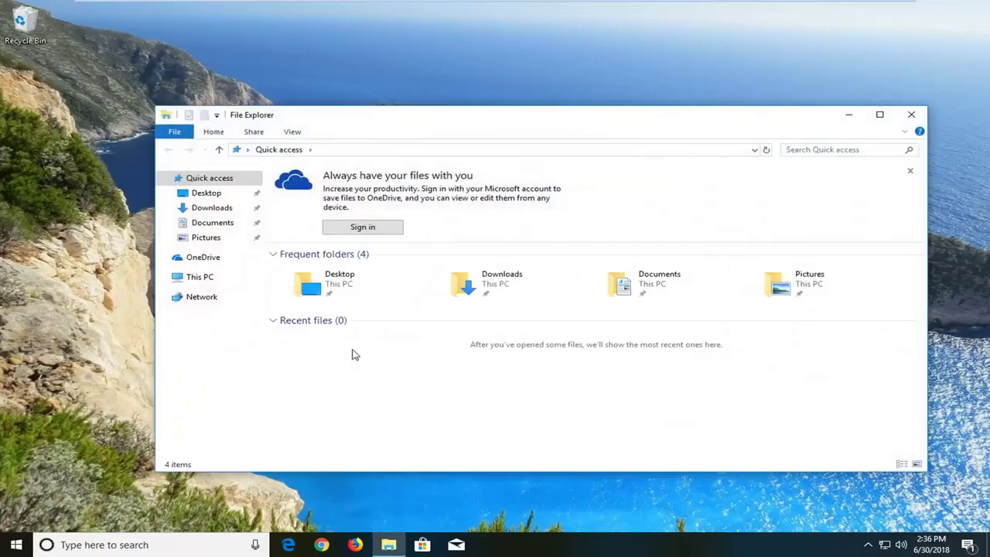
- Look through the Documents, Downloads and Desktop folders in File Explorer for a file to test, and close the window
click(218, 223)
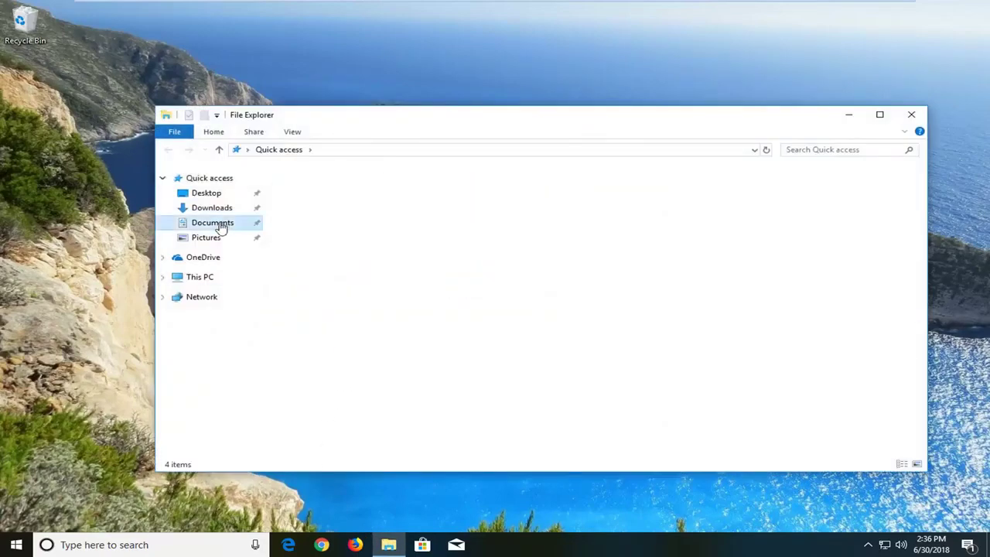
click(200, 207)
click(205, 193)
key(alt+Left)
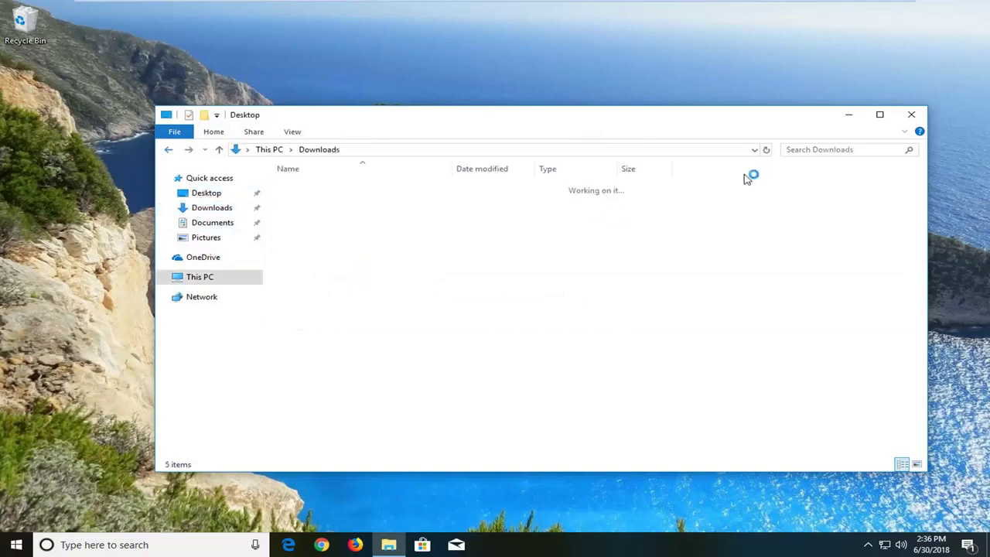
key(alt+Right)
click(910, 115)
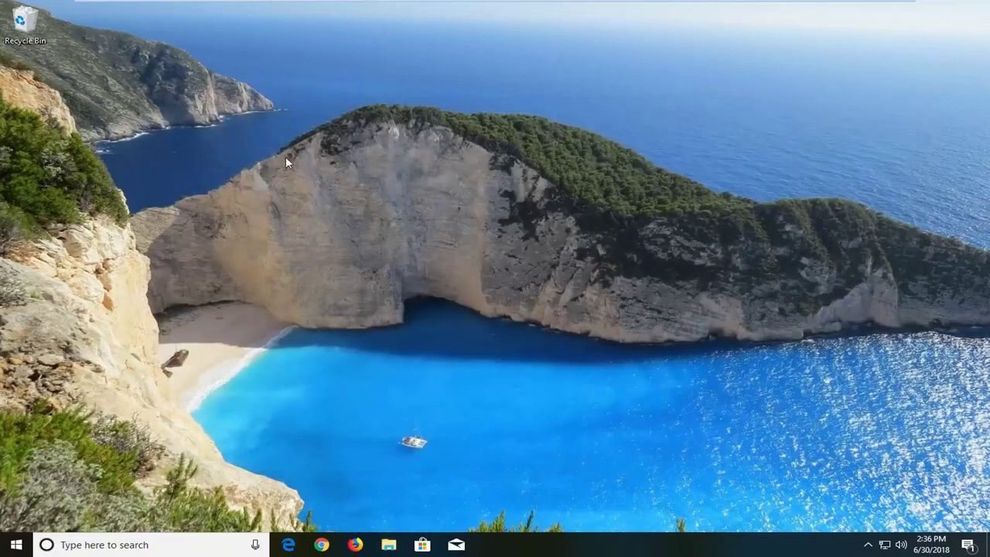
- Create a new text document named "word" on the desktop
right_click(285, 158)
mouse_move(322, 256)
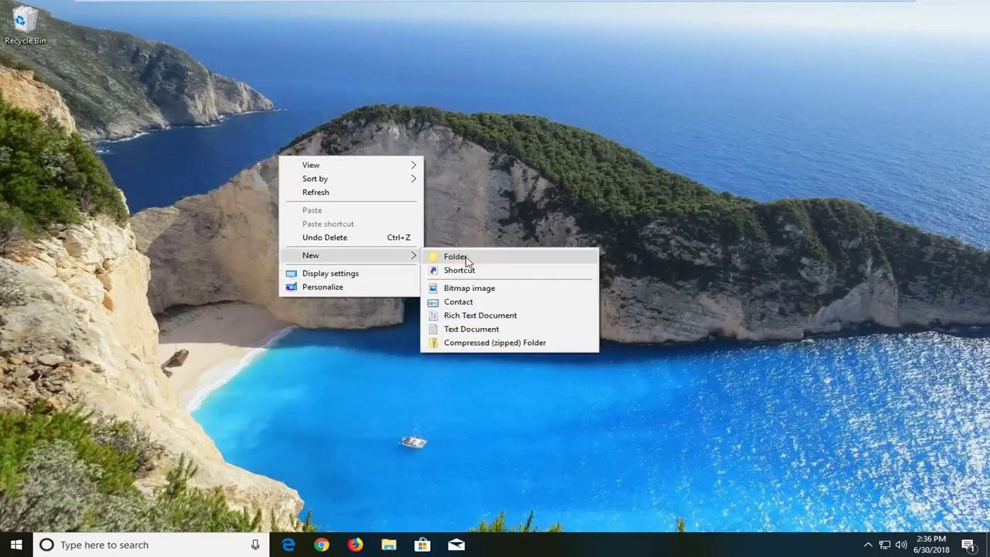
click(446, 316)
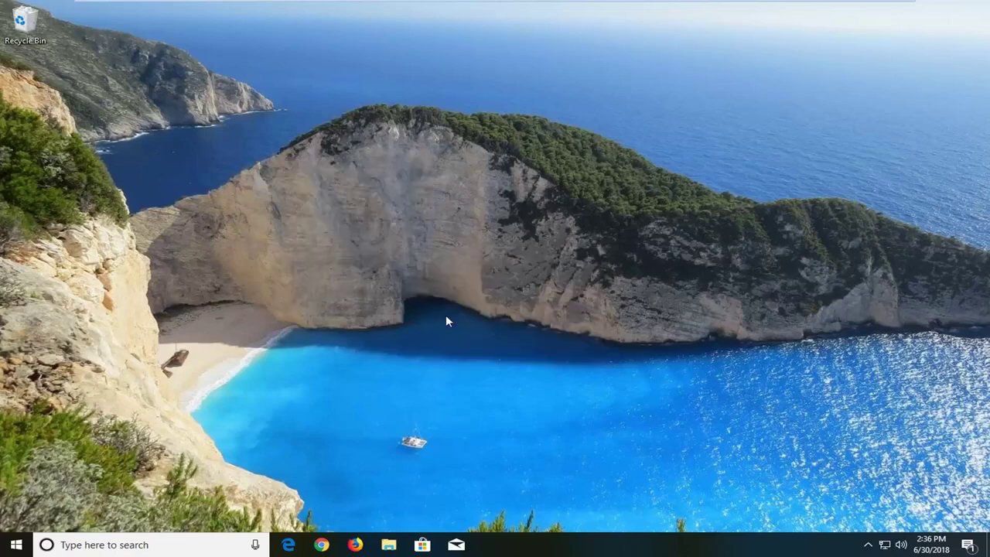
text(word)
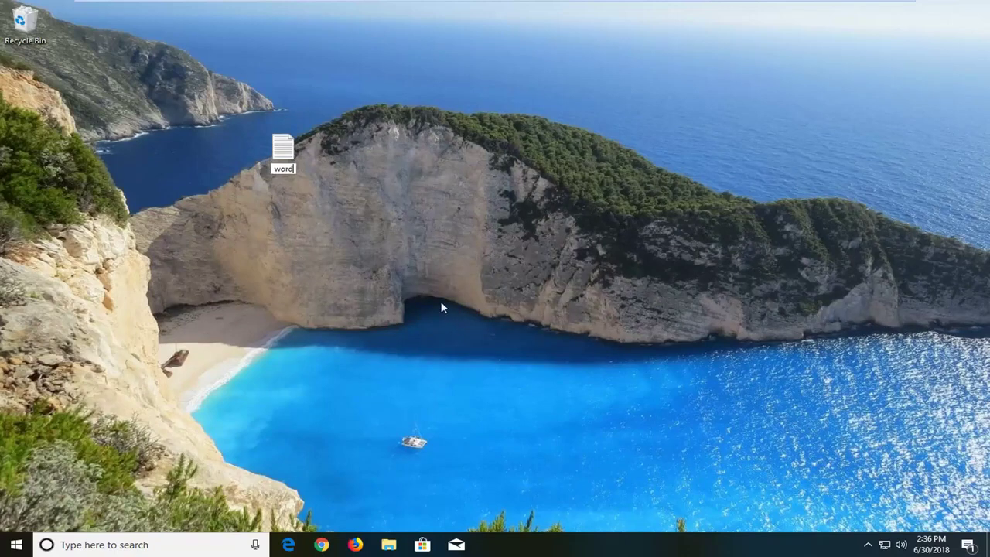
key(Return)
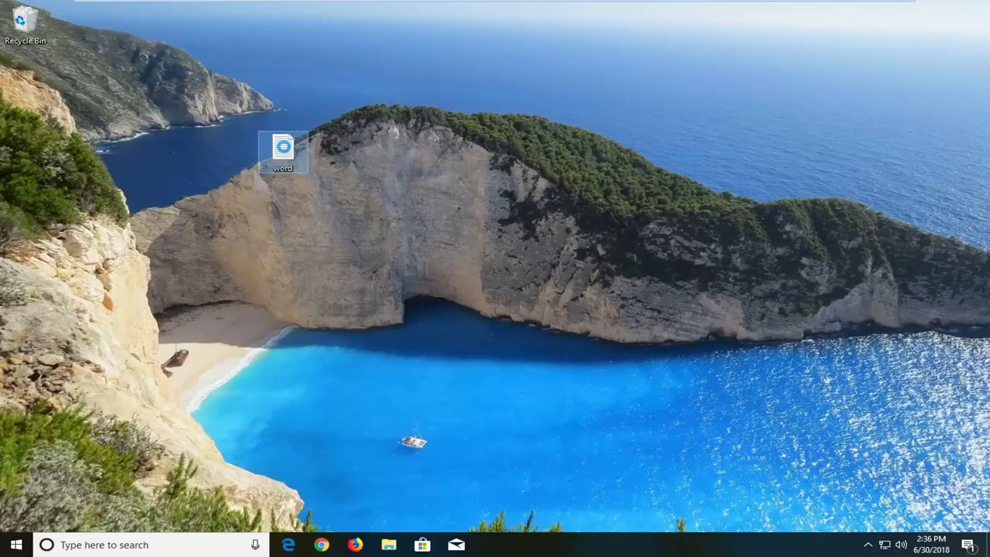
- Check the word file's context menu for the Open with entry and its app choices, dismissing it without choosing any
right_click(285, 150)
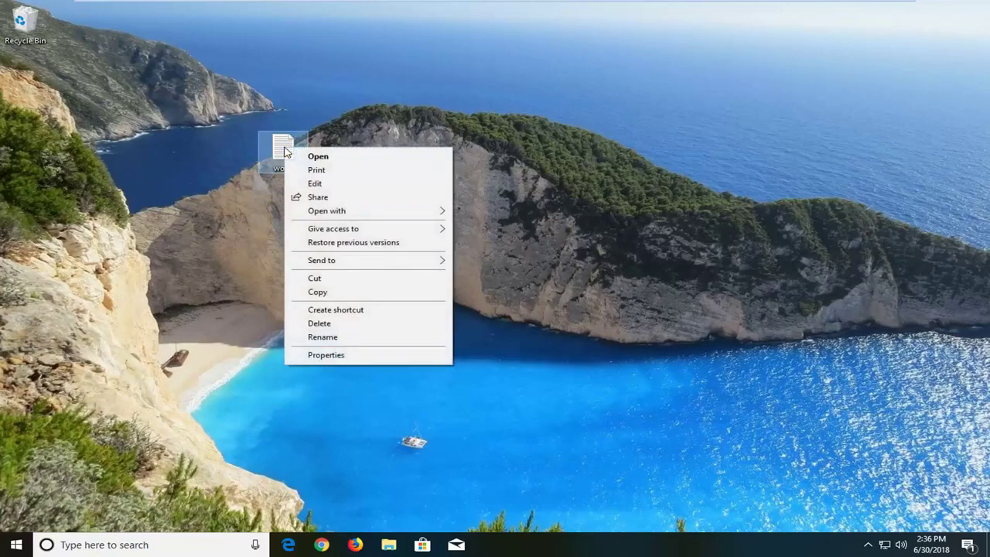
mouse_move(360, 216)
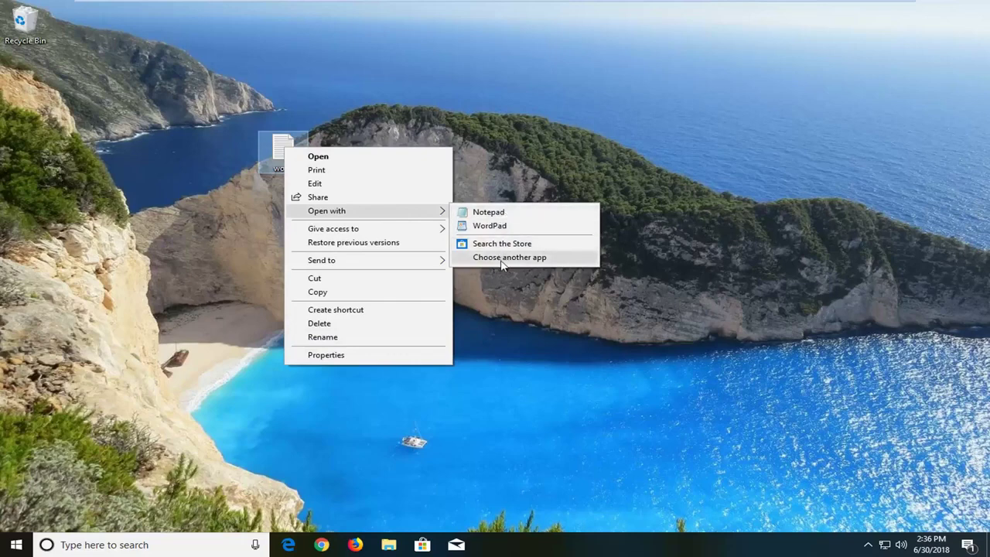
click(575, 147)
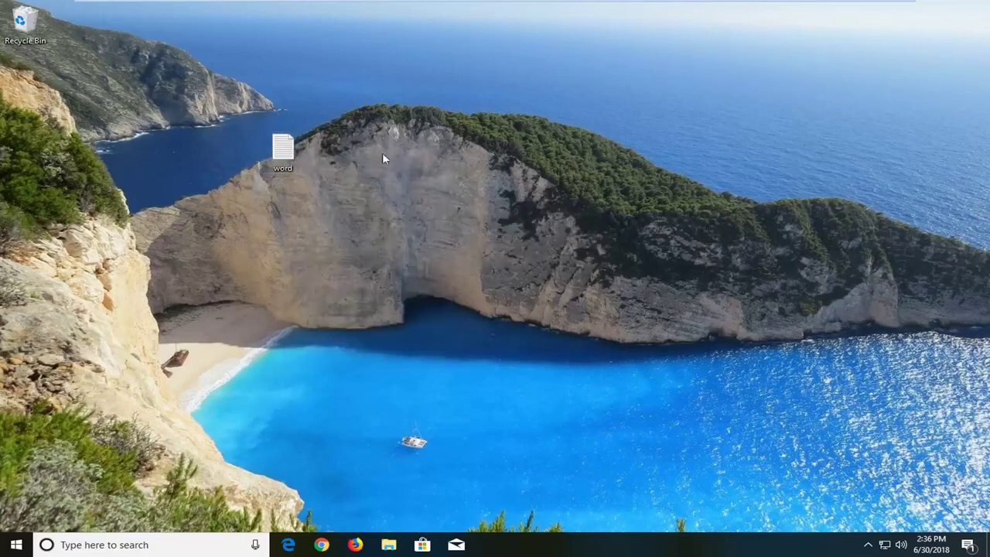